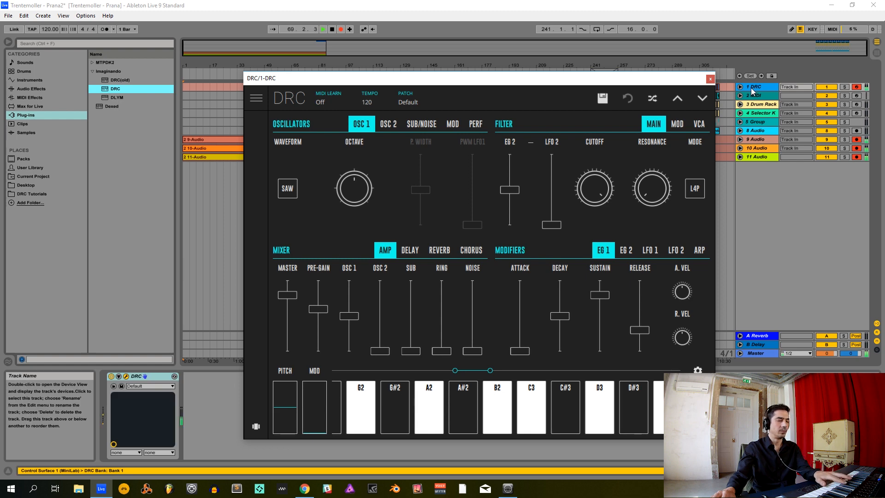
- Set the oscillator performance mode to MONO in the DRC synth on track 1
left_click(629, 418)
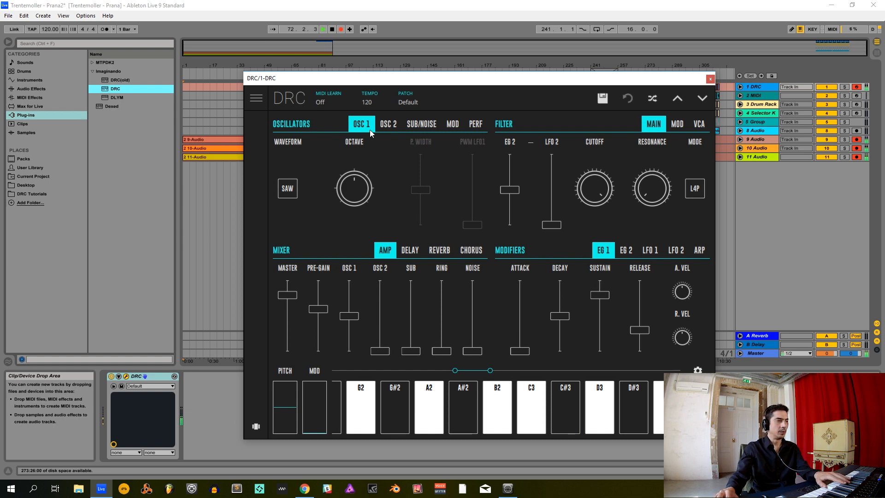
left_click(476, 125)
left_click(286, 188)
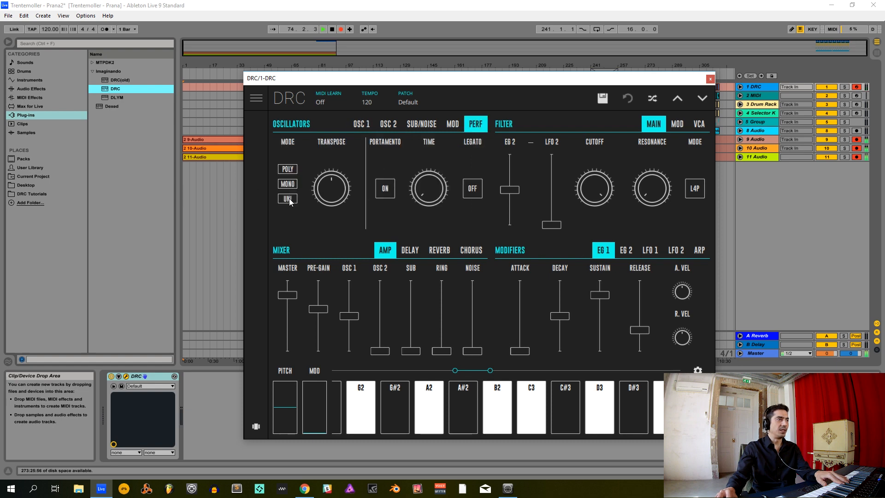
left_click(289, 188)
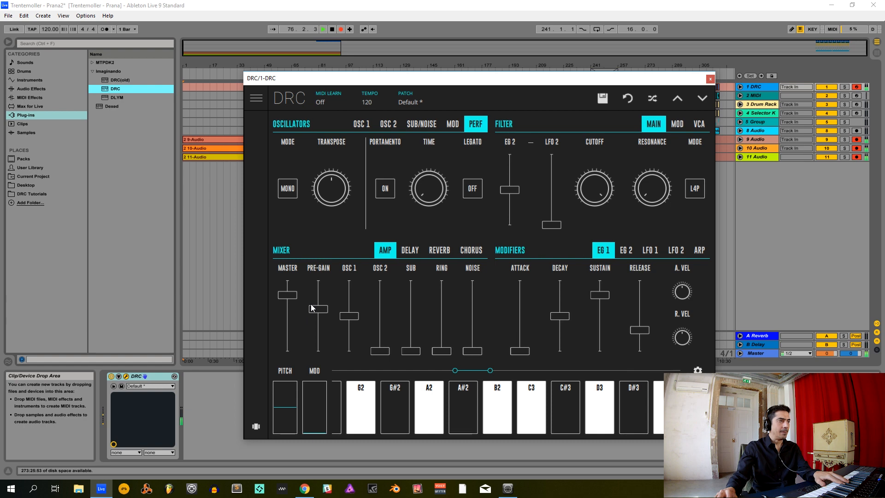
- Set the mixer's master level to about 0.8 and raise the pre-gain slightly
left_click(289, 295)
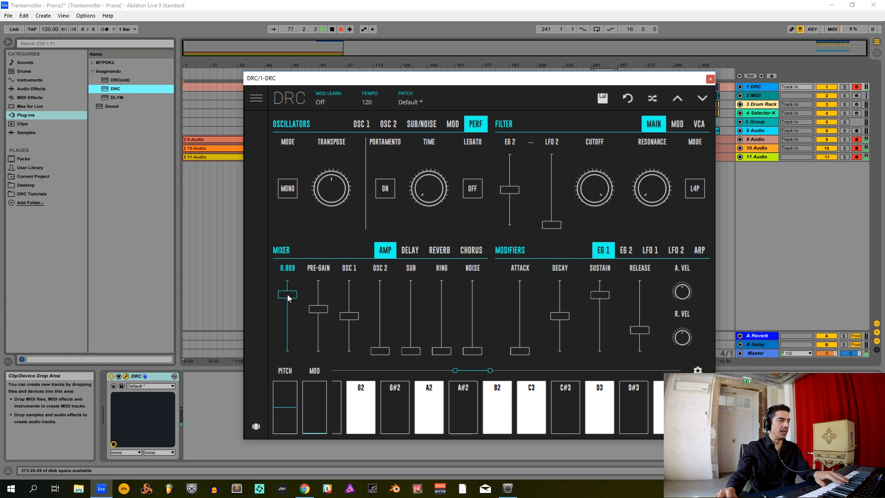
left_click(318, 306)
left_click_drag(319, 306, 319, 304)
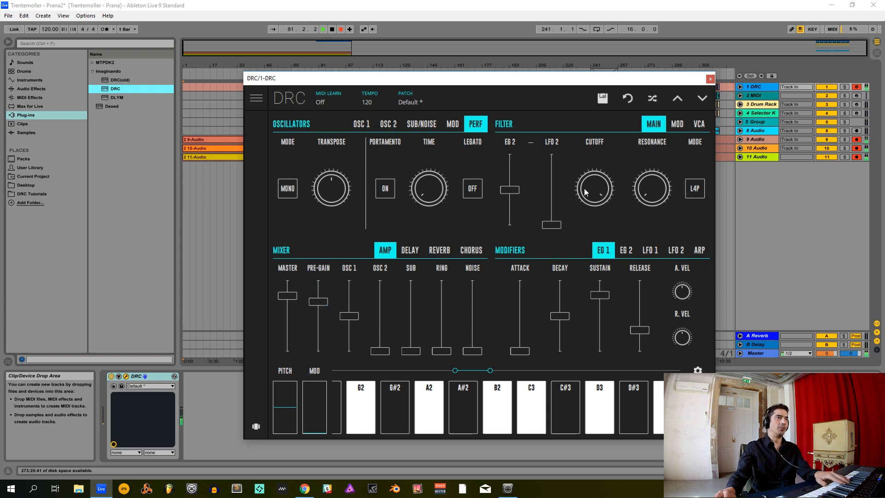
- Try different filter cutoff amounts by sweeping it down and back up to about 0.61
left_click_drag(587, 190, 595, 289)
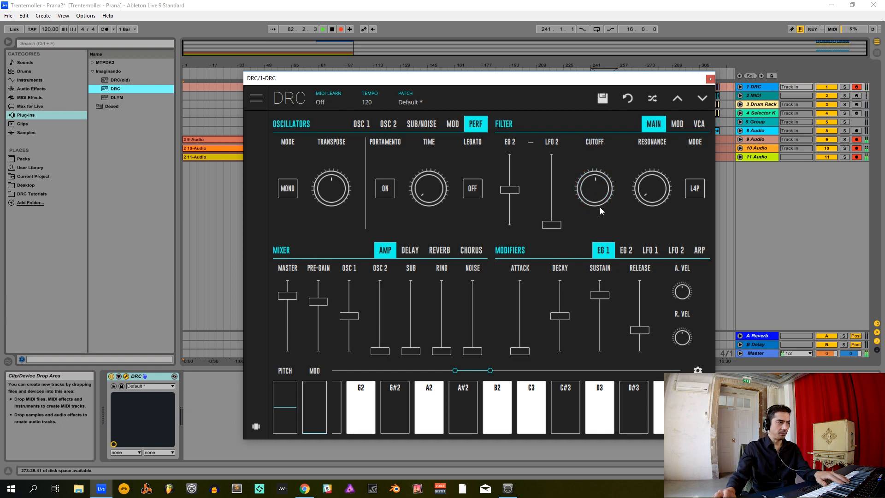
left_click_drag(596, 209, 595, 231)
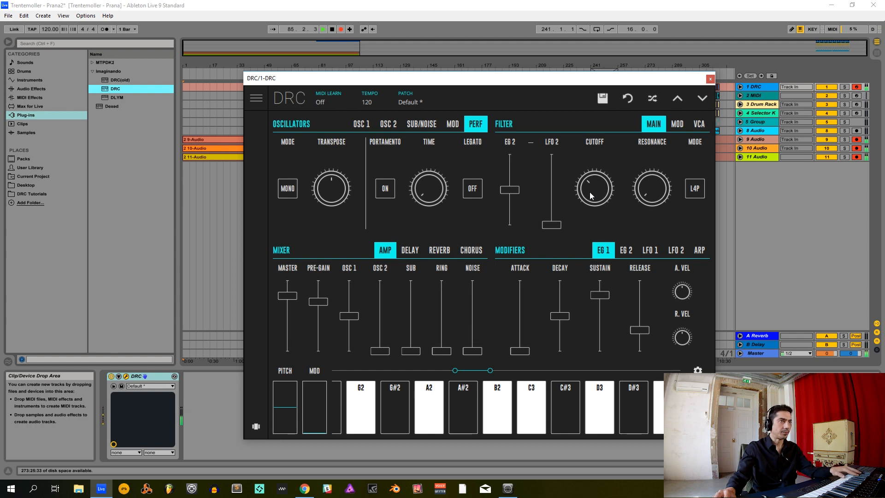
left_click_drag(590, 192, 598, 158)
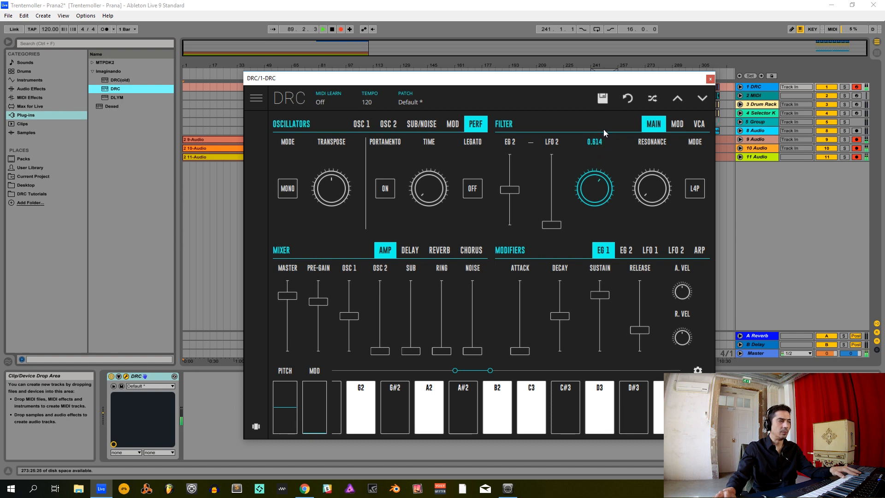
left_click_drag(604, 129, 603, 126)
- Raise the filter's EG 2 amount slightly, lower the cutoff to about 0.09, and keep the resonance at a low amount
left_click_drag(510, 190, 518, 179)
left_click_drag(591, 187, 585, 225)
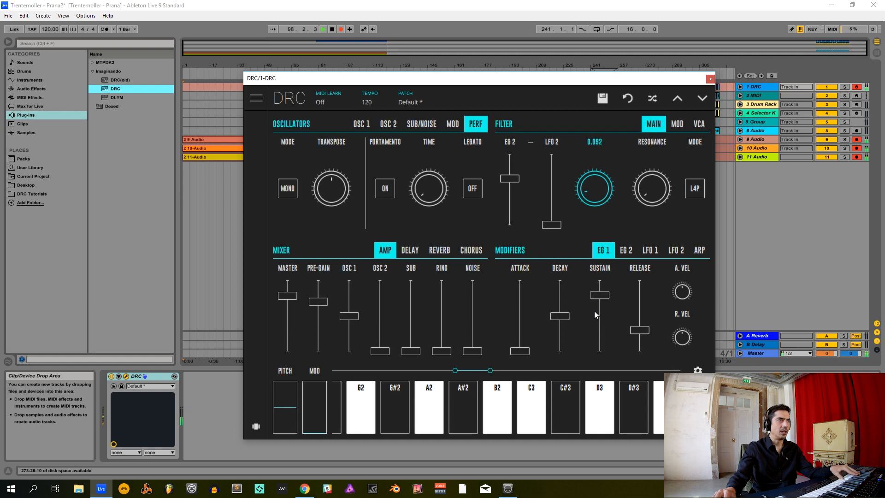
left_click_drag(592, 313, 591, 311)
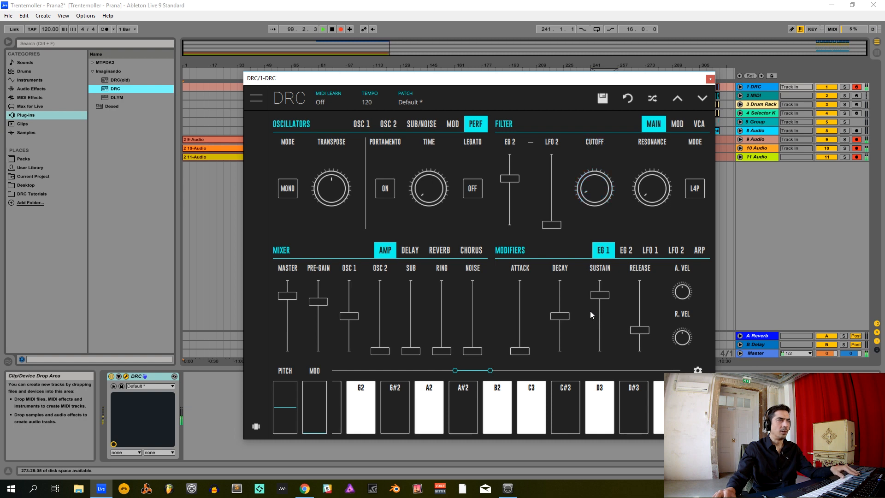
left_click_drag(646, 187, 649, 235)
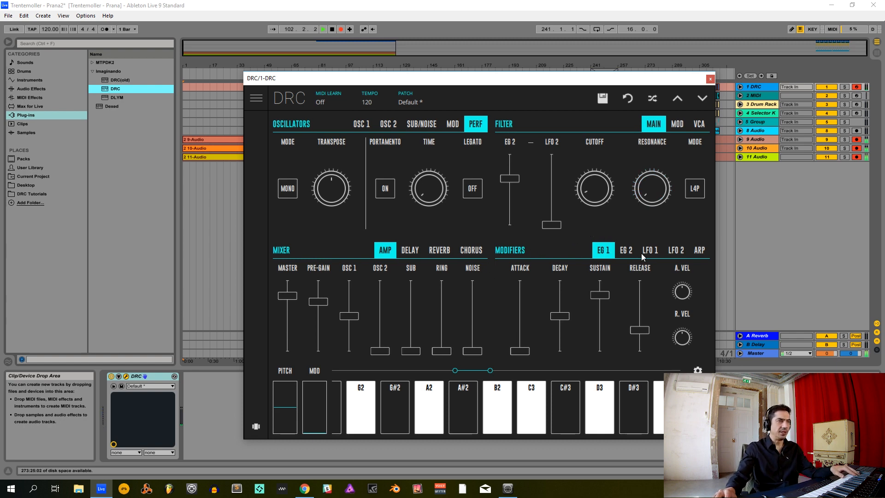
- Lower EG 1's decay to about 0.2, sustain to about half and release to near minimum, and set EG 2's sustain to zero
left_click_drag(559, 316, 563, 339)
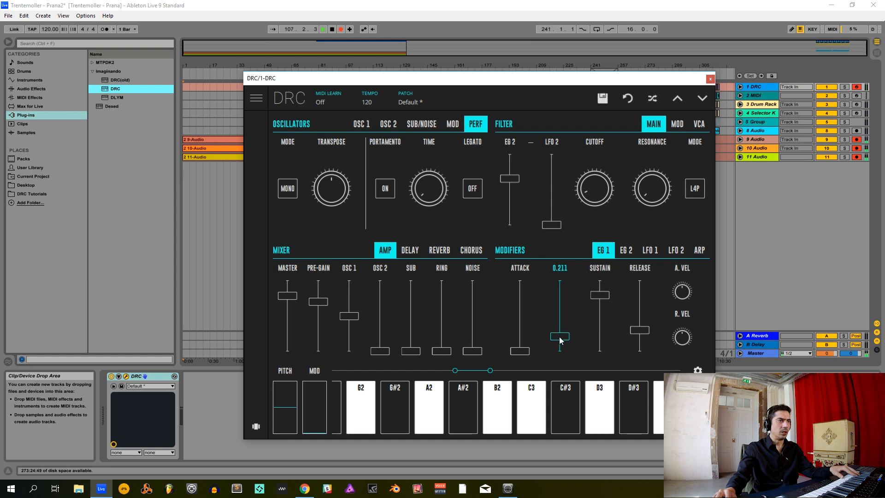
left_click_drag(600, 295, 648, 348)
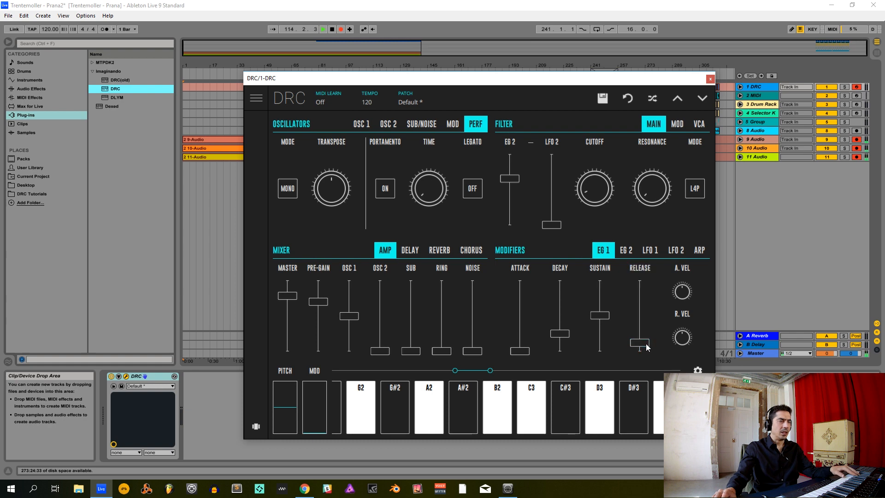
left_click(624, 249)
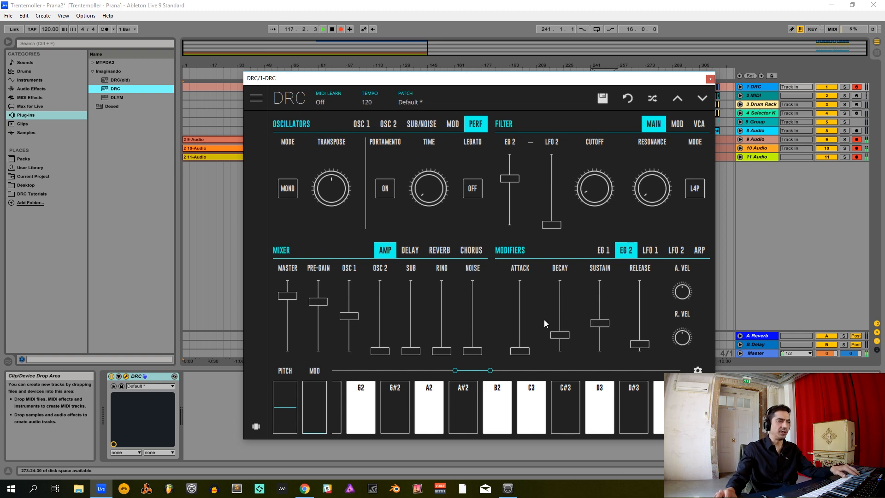
left_click_drag(559, 335, 608, 437)
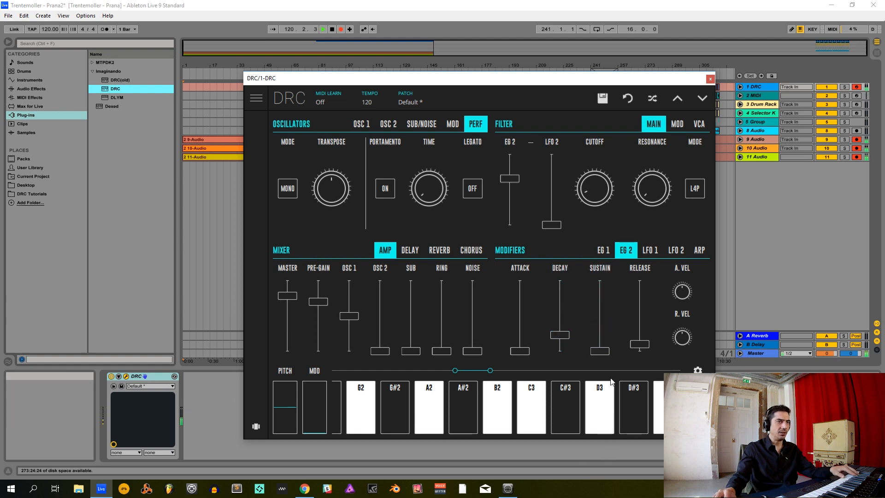
left_click_drag(637, 353, 641, 349)
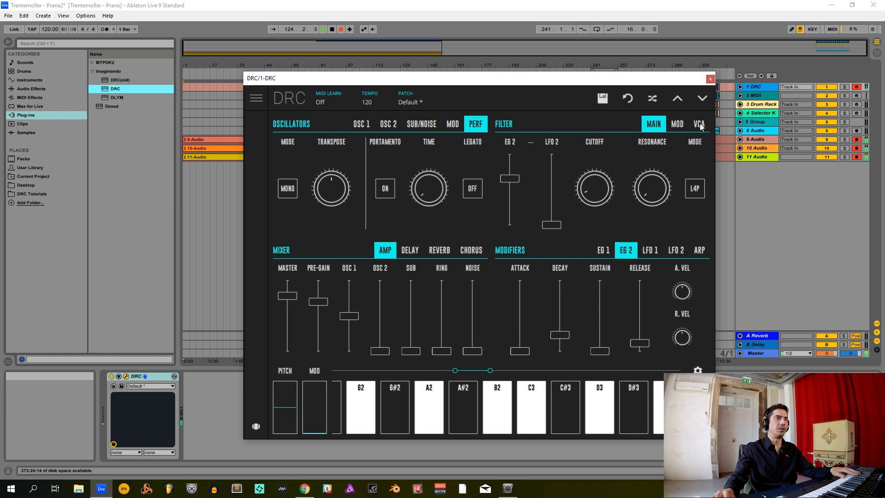
- Set the filter's velocity modulation to maximum and raise the OSC 1 mixer level to full
left_click(678, 123)
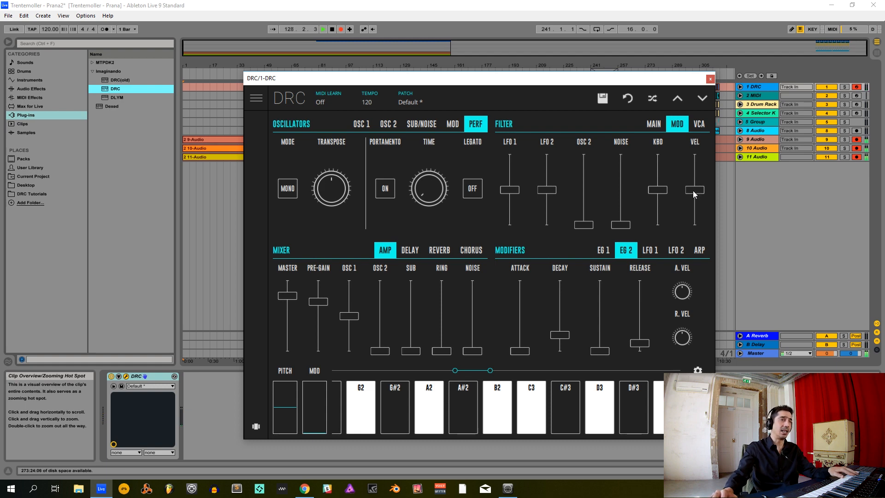
left_click_drag(697, 191, 685, 97)
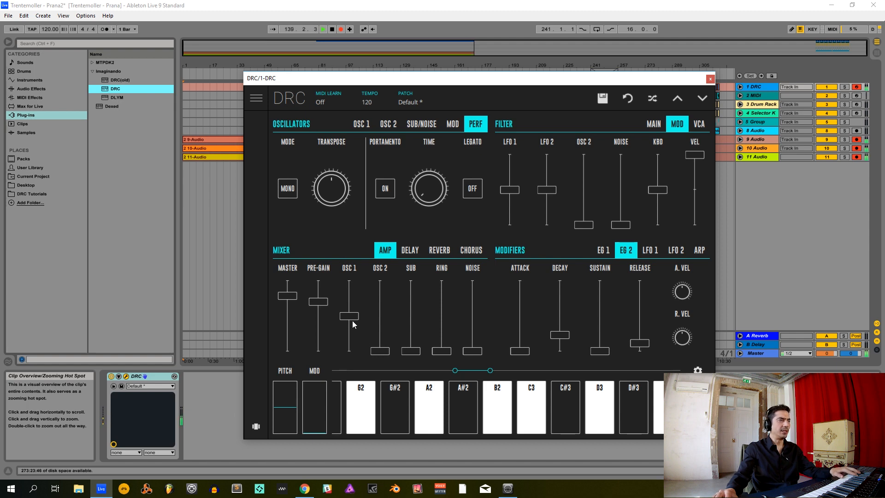
left_click_drag(353, 318, 361, 259)
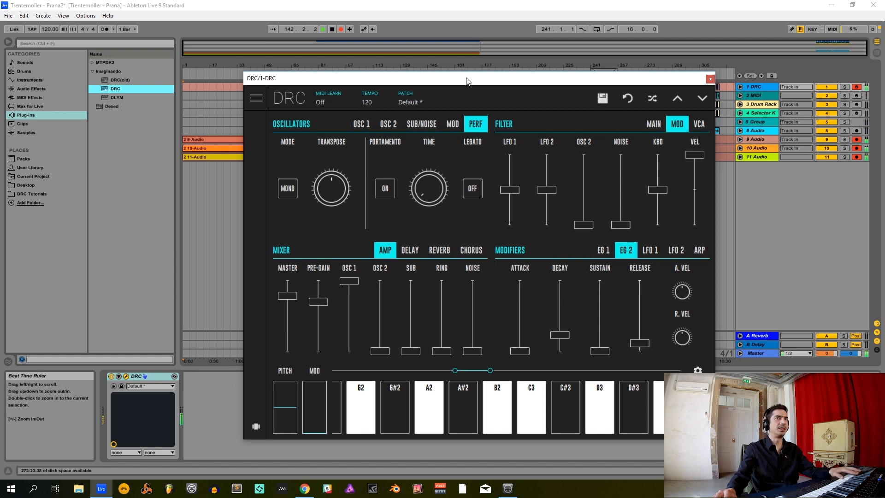
- Close the first synth's window, arm the second MIDI track for recording, and load a DRC instrument onto it
left_click(710, 79)
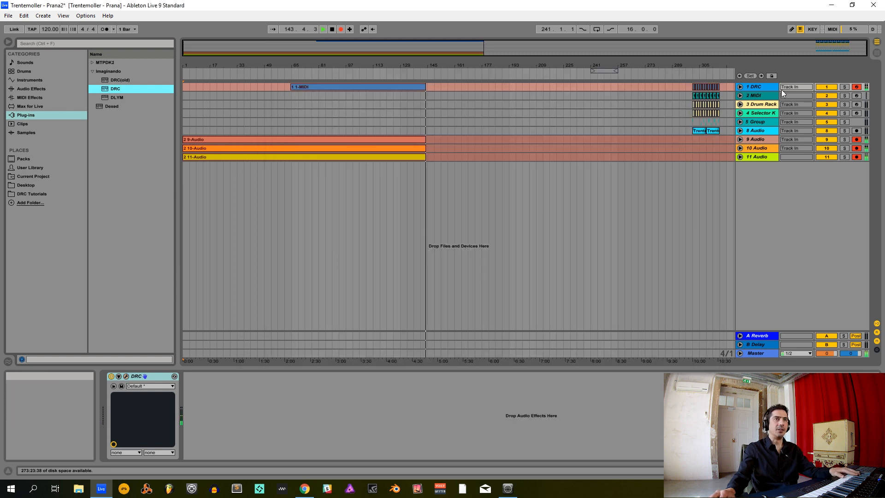
left_click(856, 96)
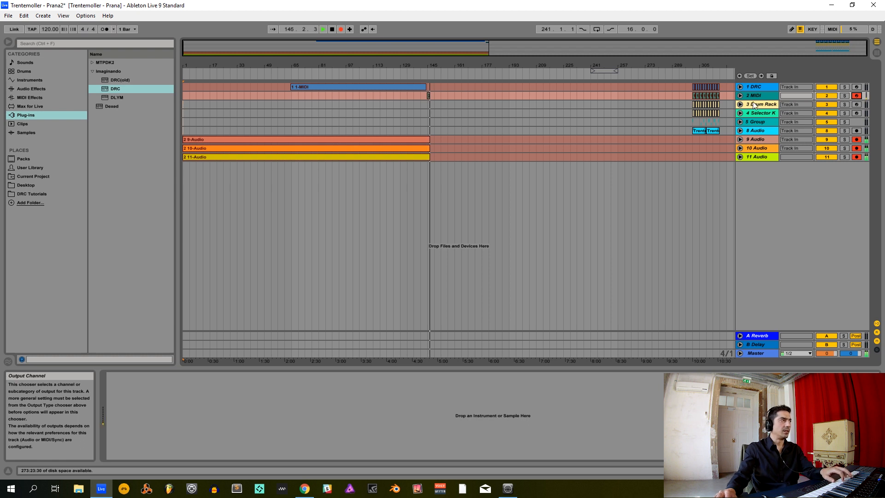
left_click_drag(114, 88, 752, 97)
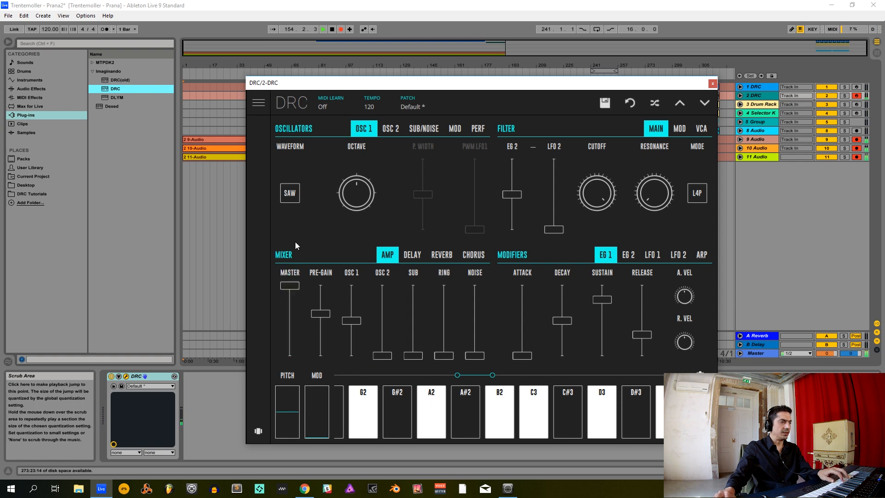
- Raise the second DRC's pre-gain to about 0.8, and set its filter with slightly lower EG 2, cutoff near 0.05 and higher resonance
left_click_drag(324, 314, 330, 300)
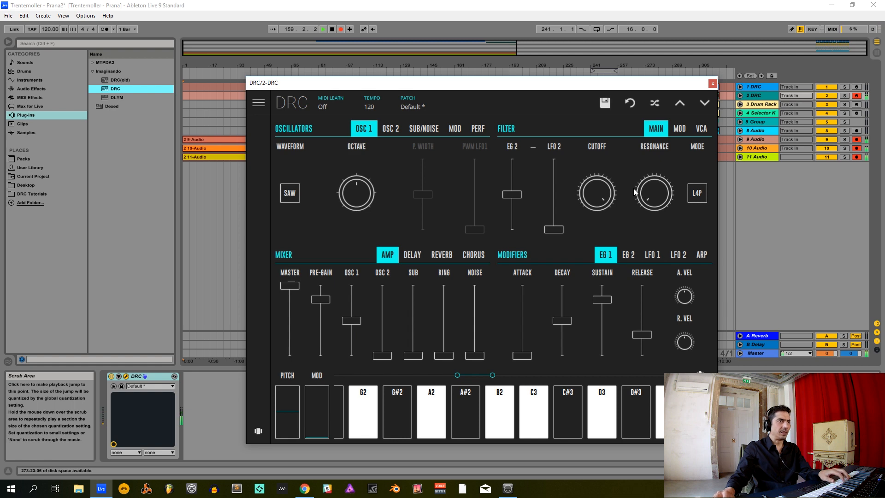
left_click_drag(512, 197, 518, 206)
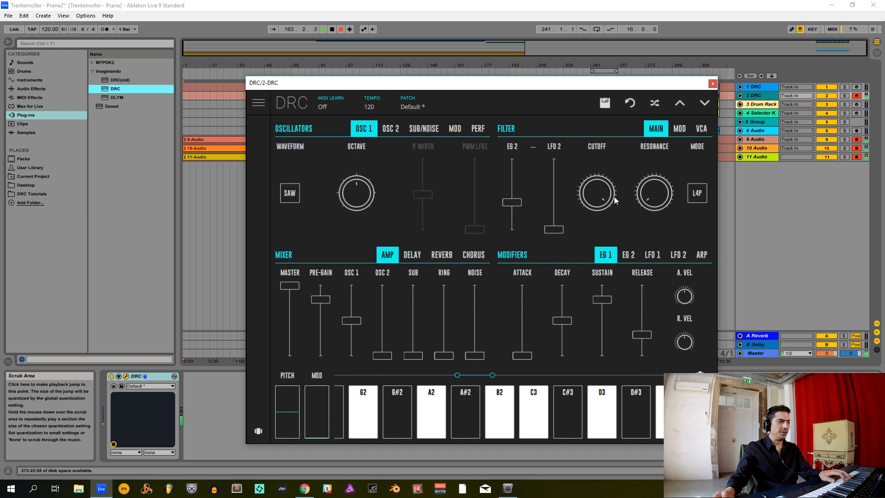
left_click_drag(617, 195, 588, 280)
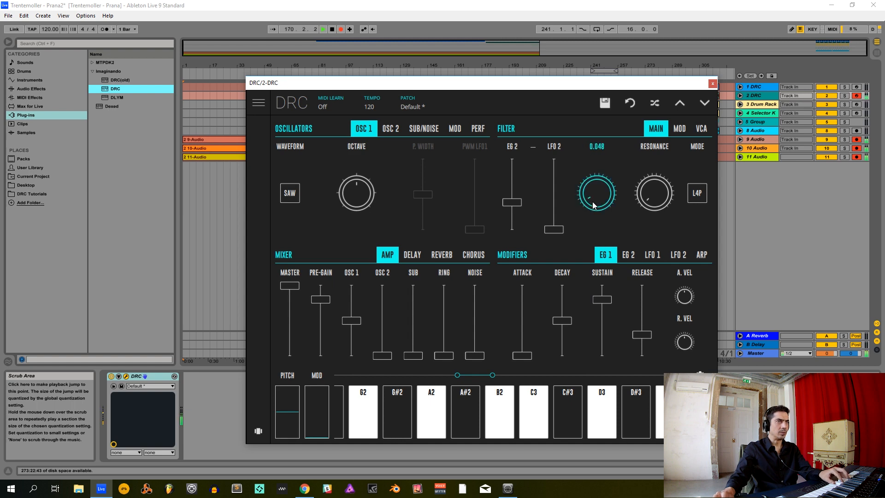
left_click_drag(667, 192, 661, 117)
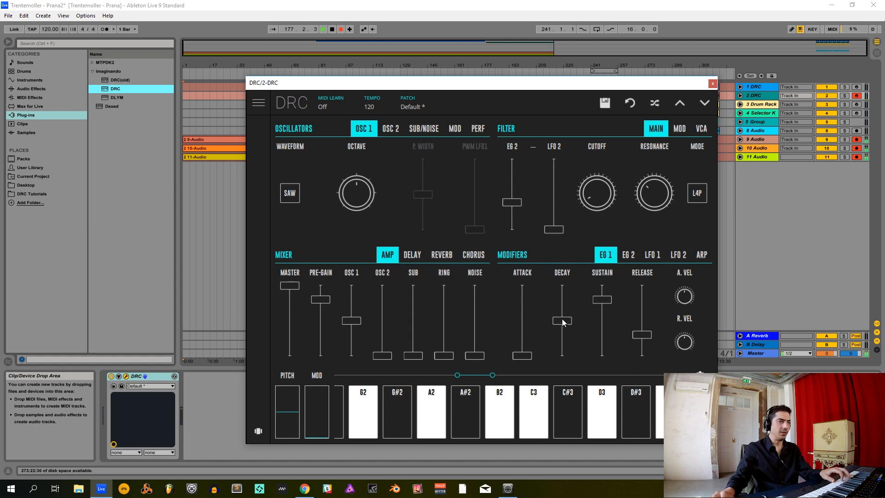
- Shape the second synth's EG 1 with decay at about 0.3, sustain at zero and a moderate release
left_click_drag(562, 321, 562, 338)
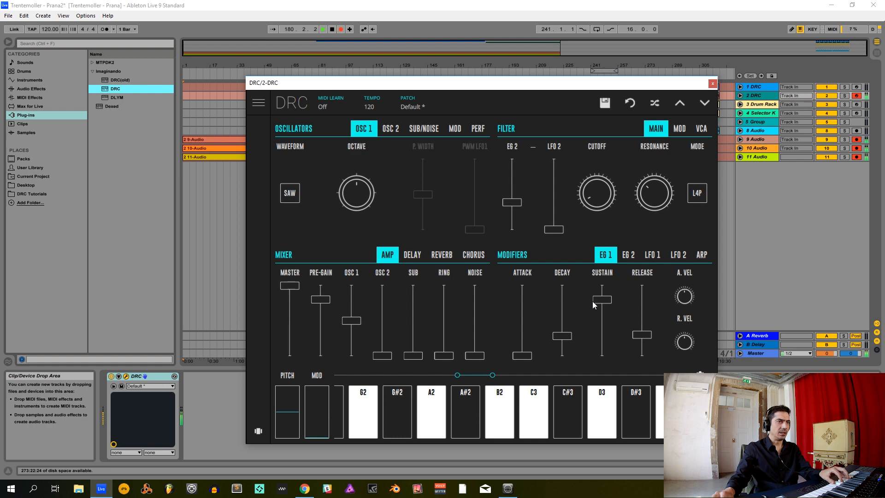
left_click_drag(599, 300, 619, 479)
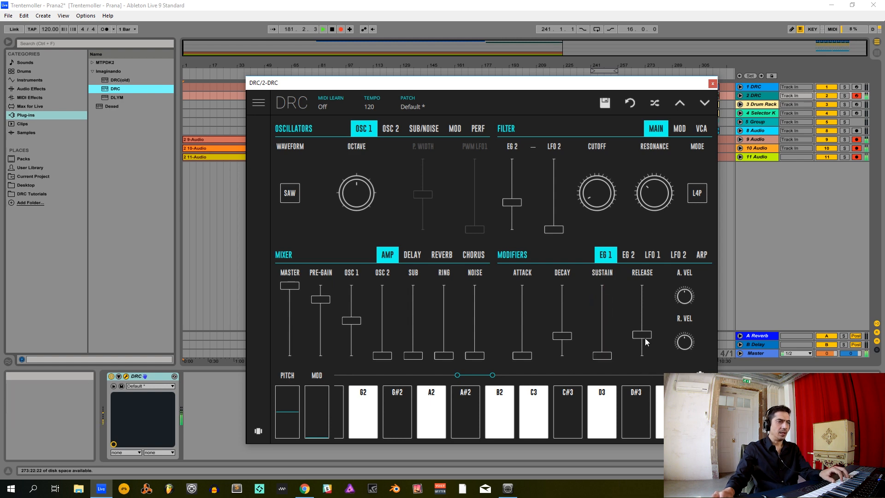
left_click_drag(646, 337, 647, 335)
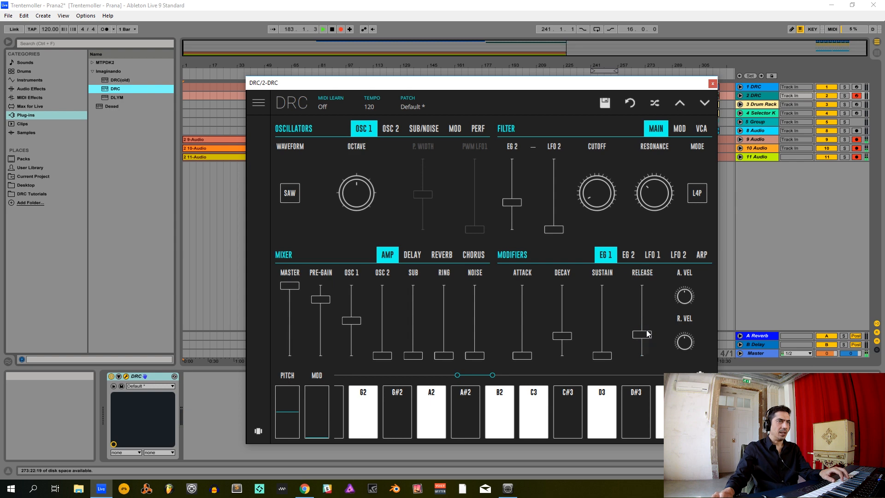
- Lengthen EG 2's release to about 0.4 while fine-tuning its decay and sustain, and return to EG 1
left_click(628, 256)
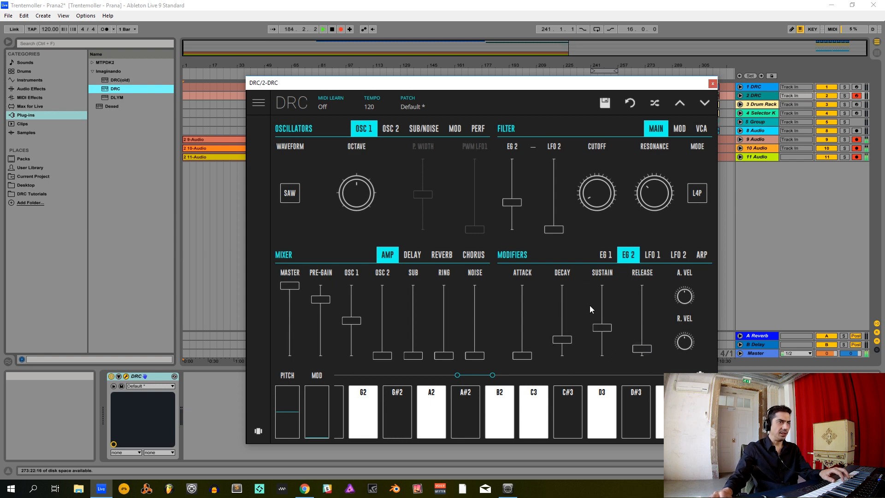
left_click_drag(563, 343, 562, 340)
left_click_drag(609, 325, 637, 325)
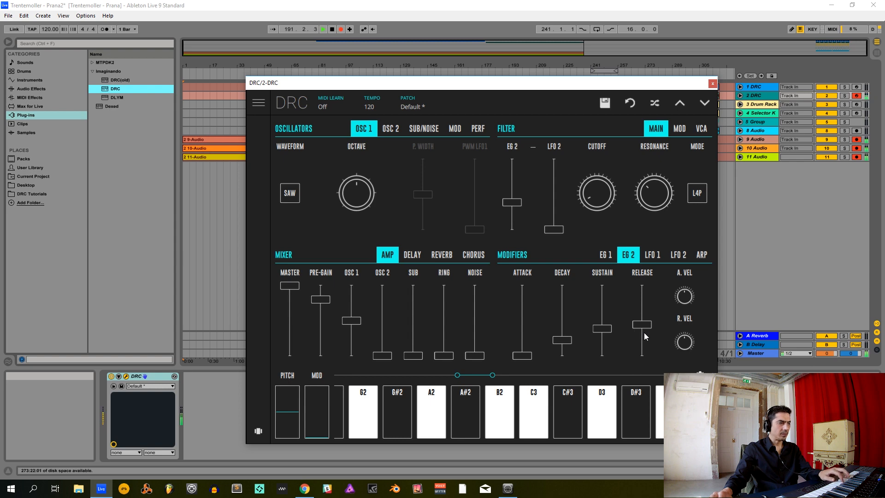
left_click(613, 258)
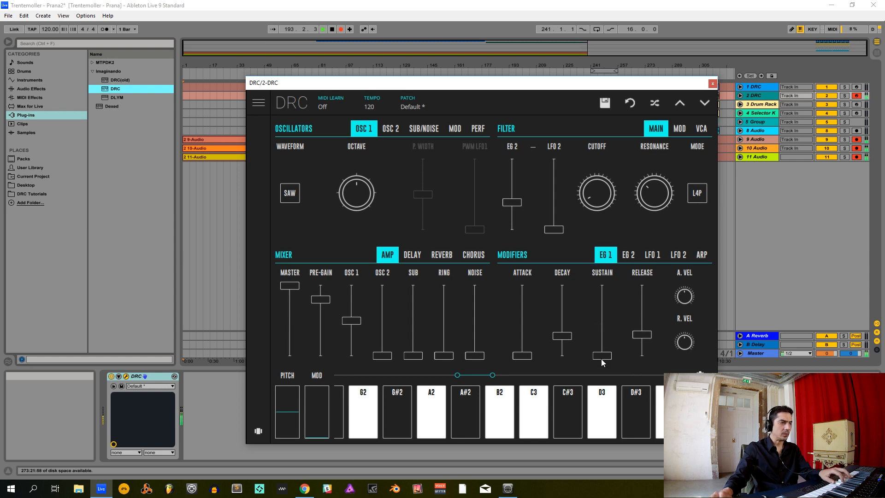
- Add reverb to the second synth with the amount at about 0.2
left_click(441, 254)
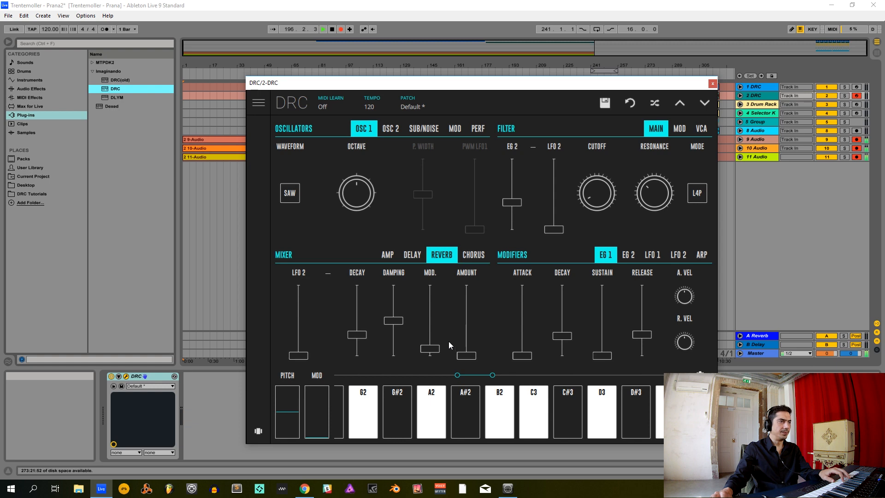
left_click(469, 331)
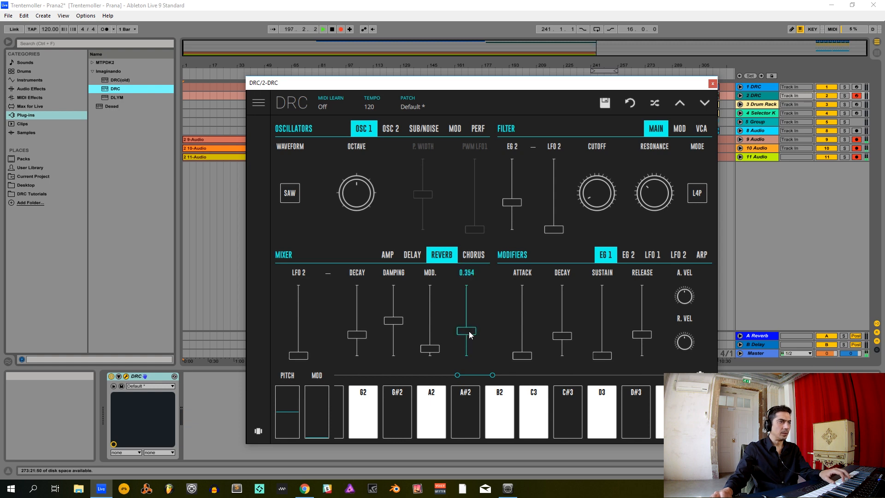
left_click_drag(469, 336, 460, 343)
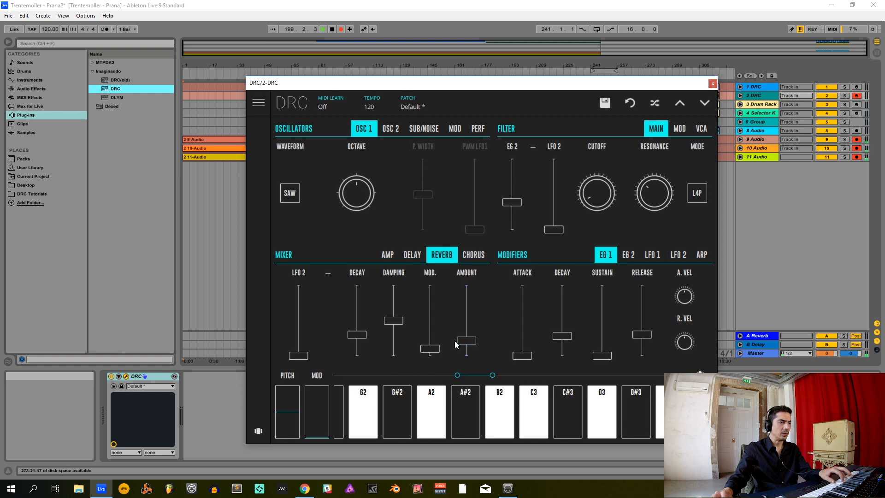
- Lengthen the second synth's reverb decay, and enable its chorus with a lower rate and slightly more depth
left_click_drag(359, 336, 370, 303)
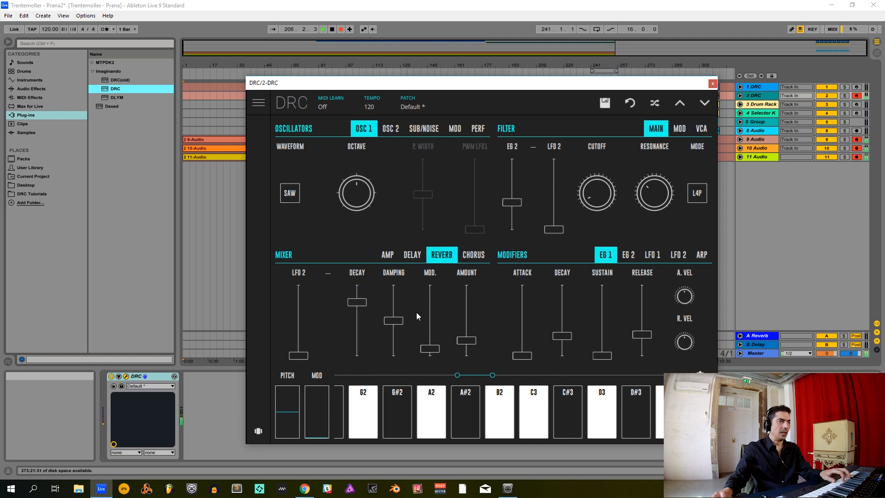
left_click(475, 256)
left_click(303, 327)
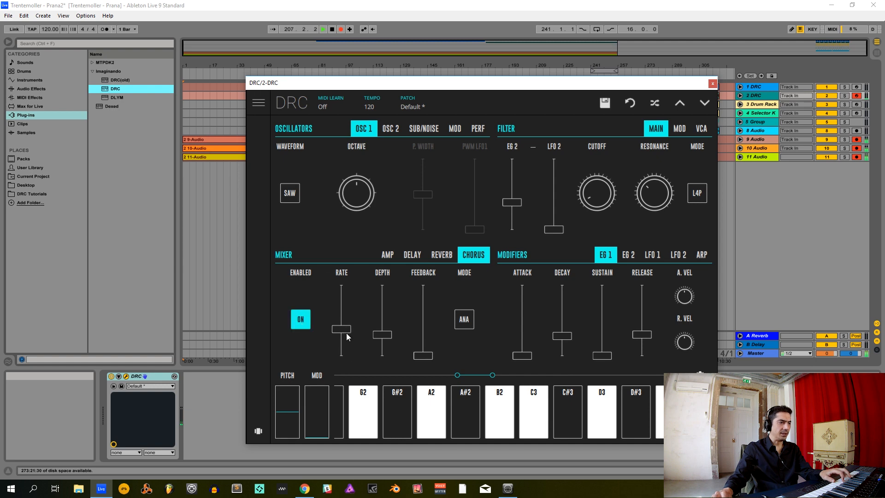
left_click_drag(344, 330, 340, 343)
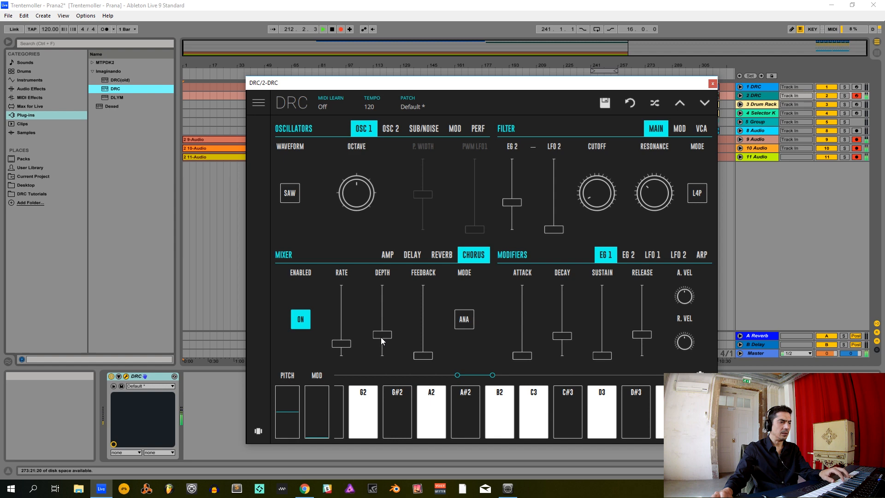
left_click_drag(392, 341, 384, 336)
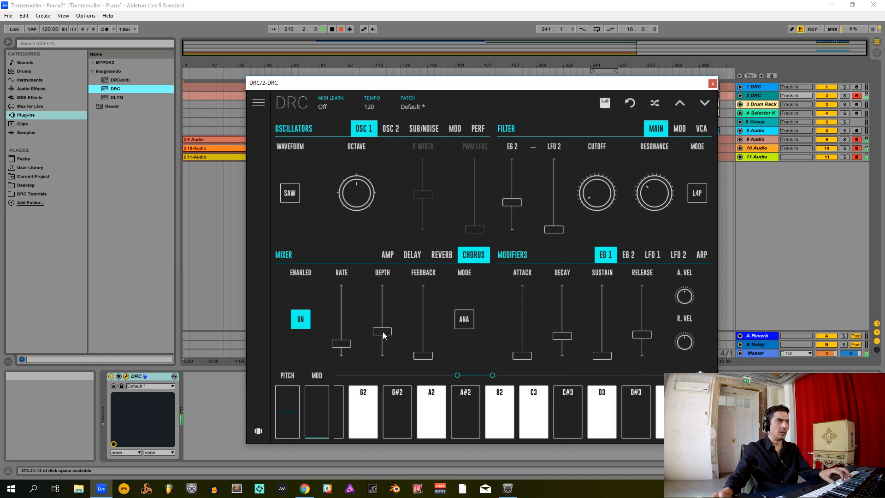
- Open the filter cutoff past halfway, and set EG 1's sustain just below halfway with EG 2's sustain at zero
left_click_drag(593, 182, 593, 182)
left_click_drag(595, 151, 602, 86)
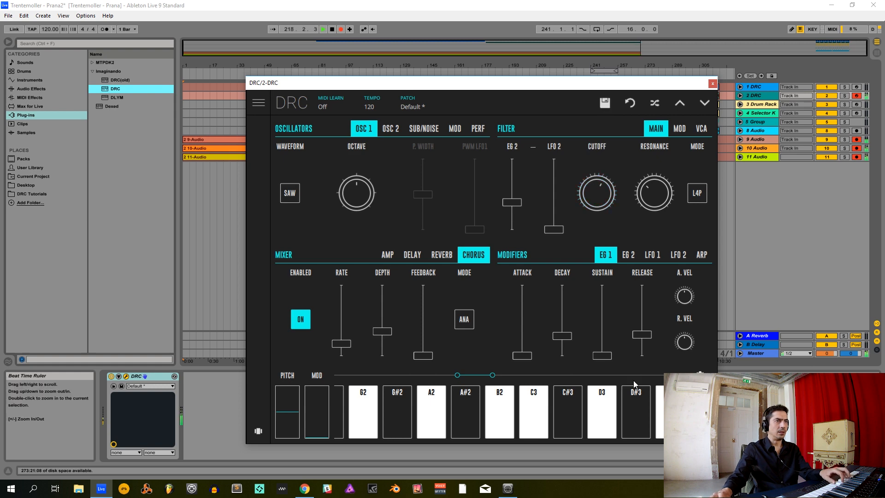
left_click(627, 257)
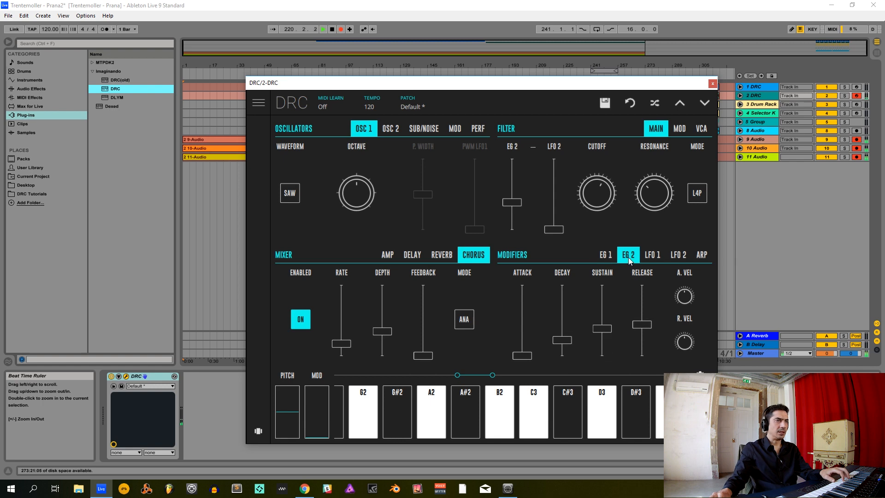
left_click(606, 257)
left_click_drag(601, 325, 602, 355)
left_click(631, 256)
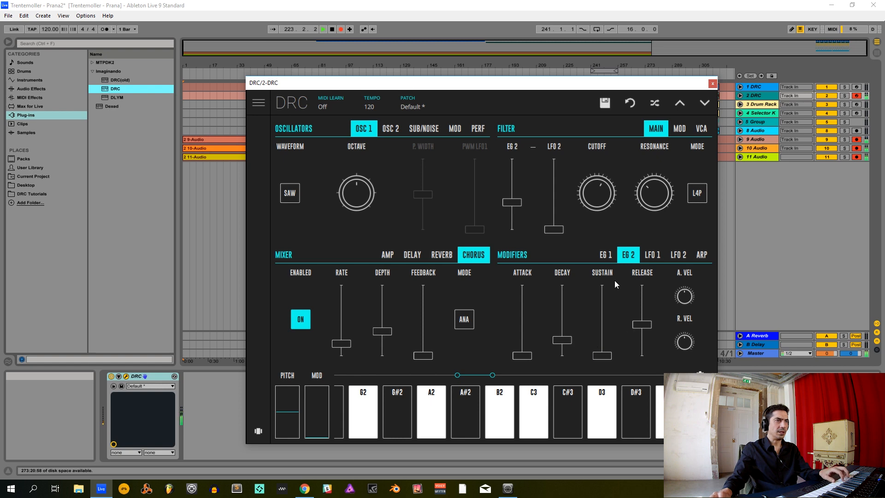
left_click(606, 256)
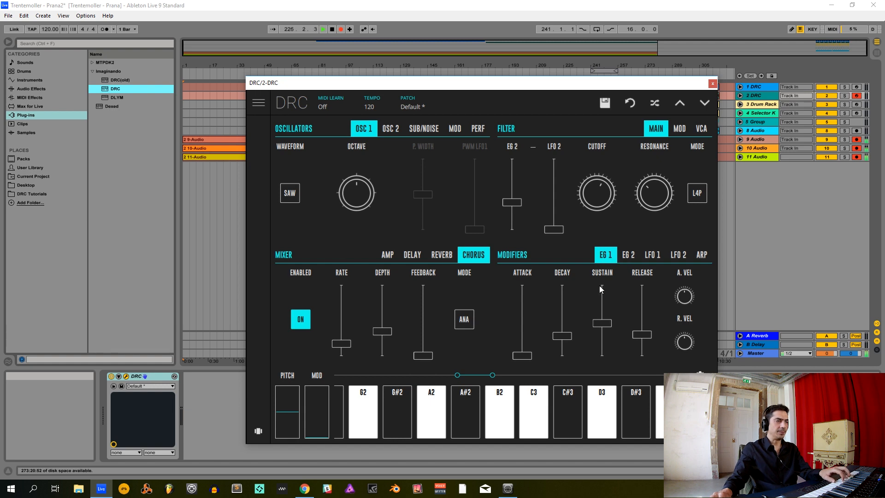
left_click_drag(599, 327, 642, 338)
- Give EG 2 a slightly longer decay and a shorter release, and bring the filter cutoff back down low
left_click(628, 255)
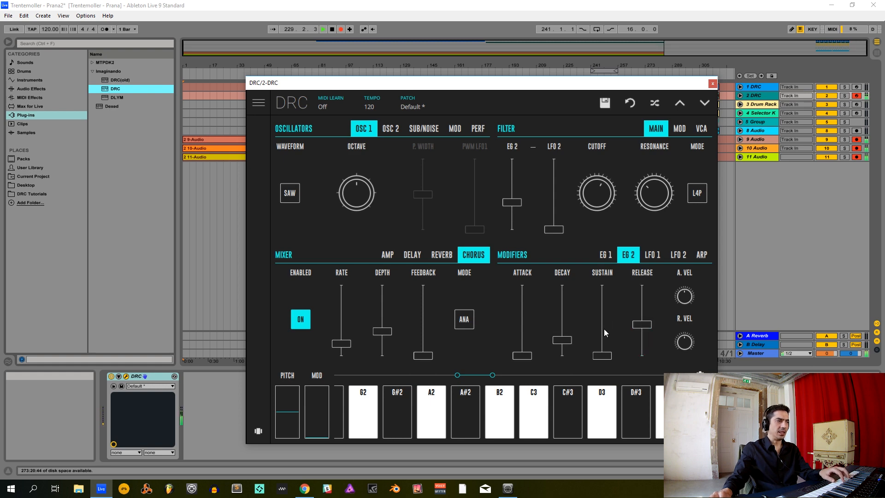
mouse_move(569, 342)
left_mouse_down()
mouse_move(568, 332)
mouse_move(567, 341)
left_mouse_up()
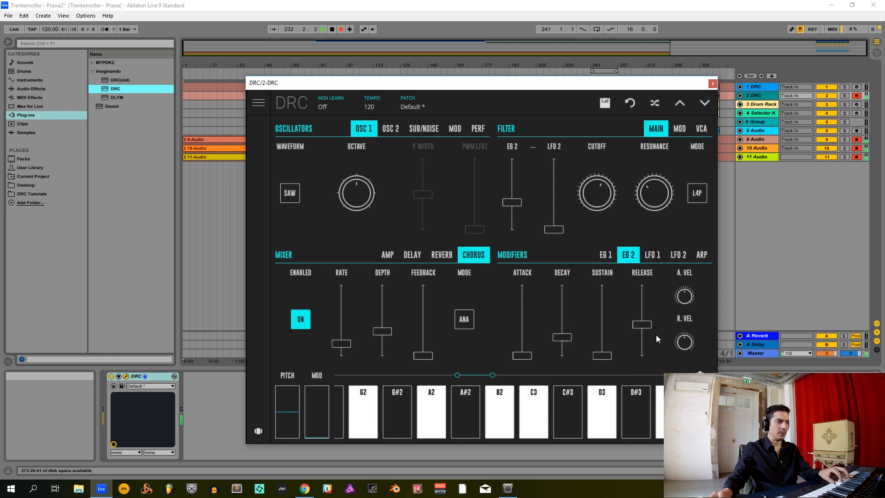
left_click_drag(643, 325, 644, 337)
left_click_drag(590, 203, 593, 304)
left_click_drag(594, 201, 602, 225)
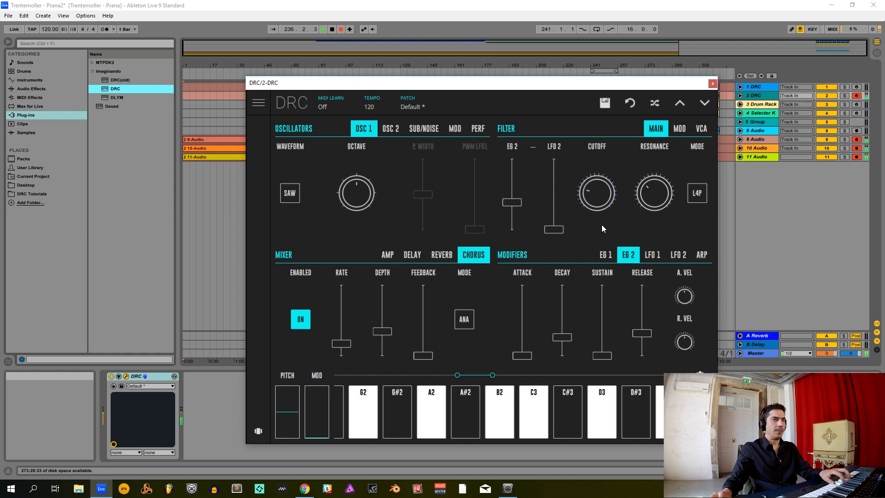
left_click_drag(596, 184, 594, 215)
- Disarm the second DRC track, pause recording to move the song's clips just ahead of the playhead near bar 249, and resume recording
left_click_drag(654, 84, 455, 146)
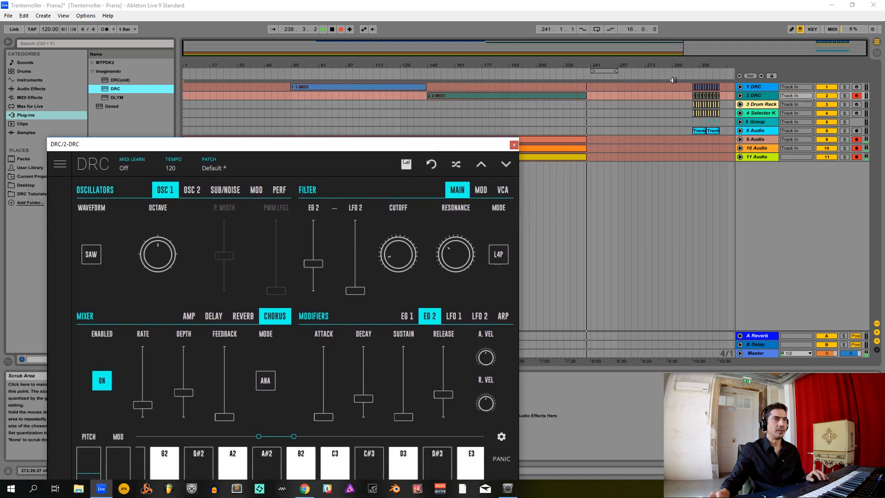
left_click(857, 96)
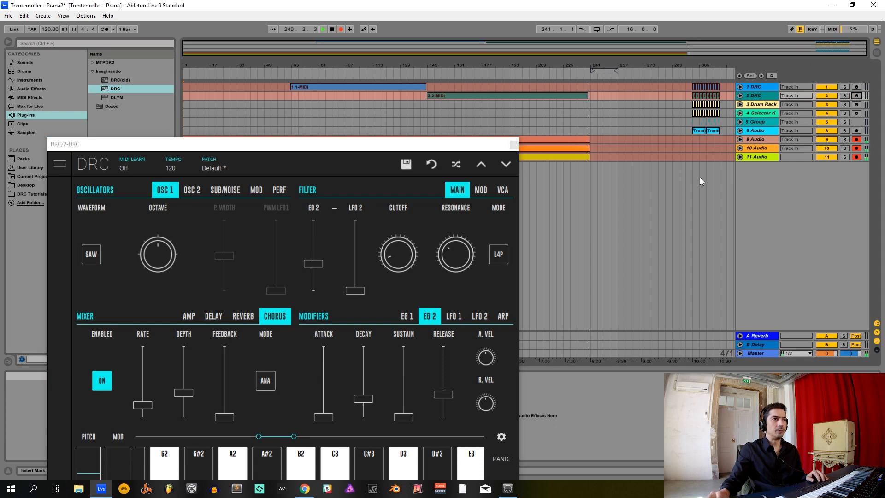
left_click_drag(694, 175, 722, 84)
left_click(342, 28)
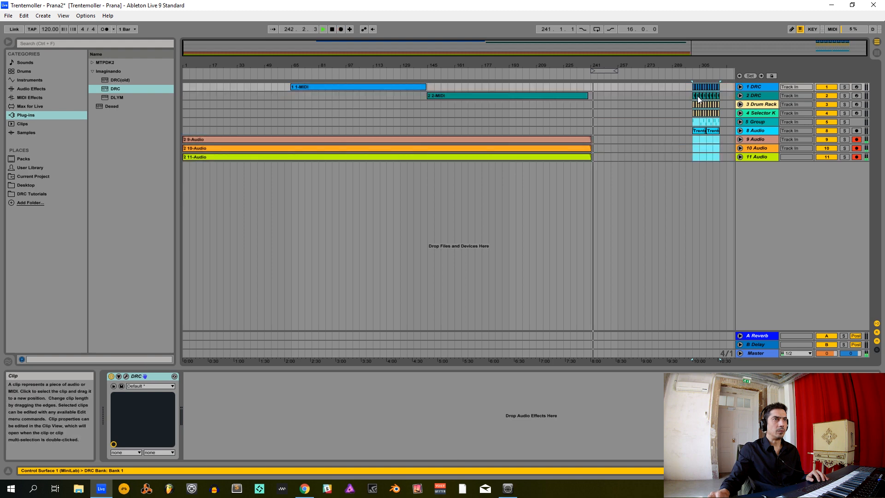
left_click_drag(698, 98, 602, 97)
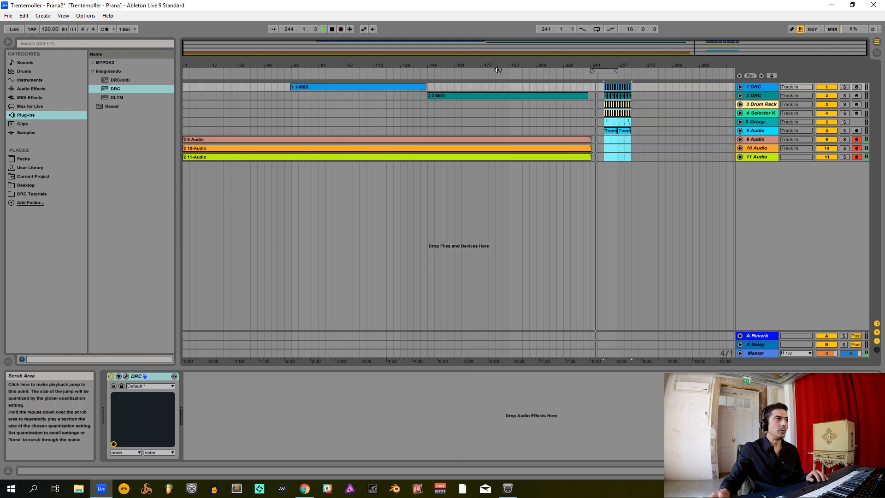
left_click(340, 29)
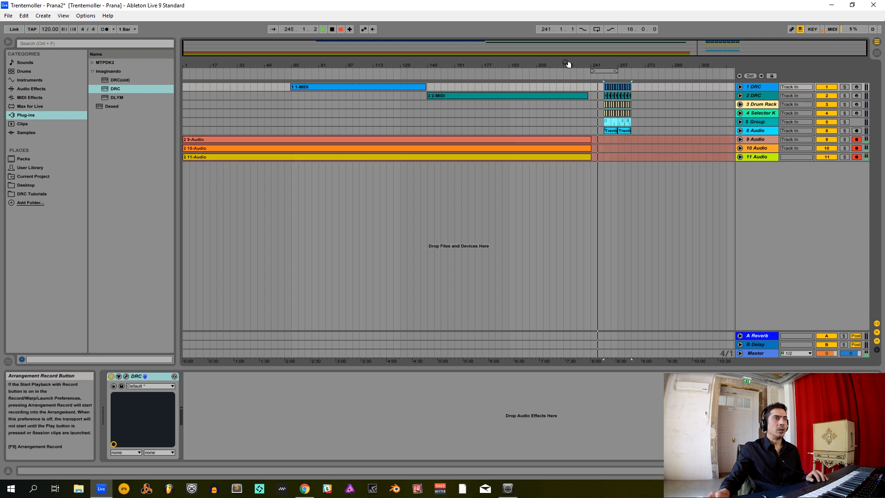
- Reopen the second track's DRC and sweep its filter cutoff up to about 0.96 and back down during playback
left_click(754, 97)
left_click_drag(325, 119, 324, 72)
left_click_drag(393, 182, 395, 186)
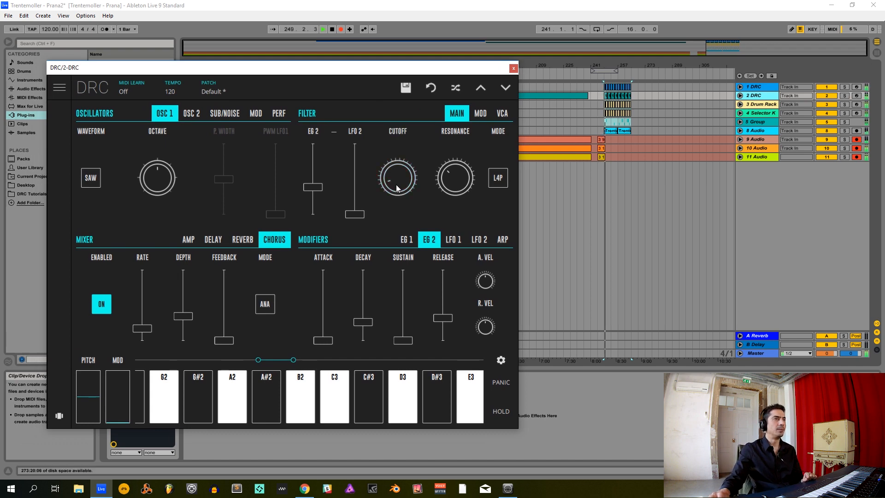
left_click_drag(398, 187, 387, 88)
left_click_drag(398, 179, 386, 107)
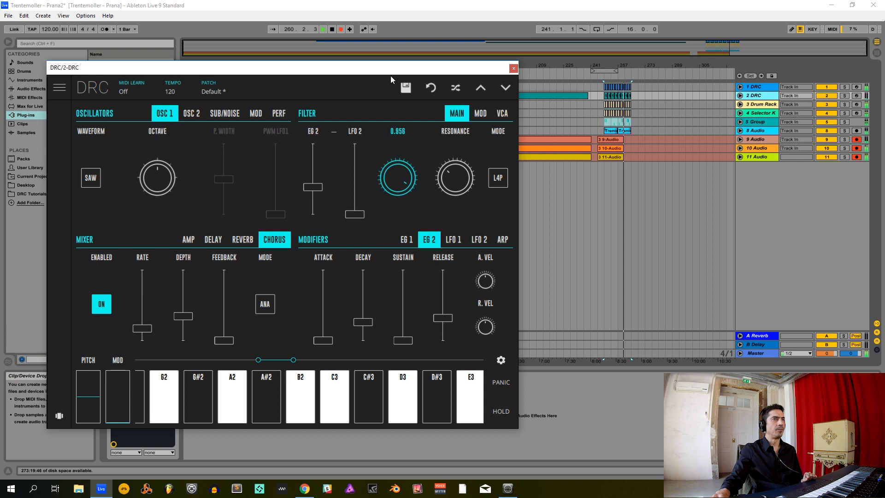
left_click_drag(391, 77, 410, 203)
left_click_drag(414, 243, 400, 261)
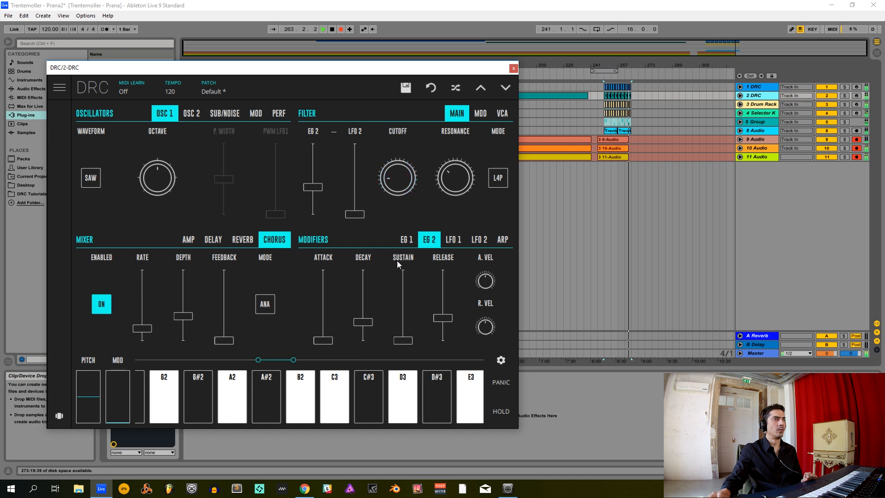